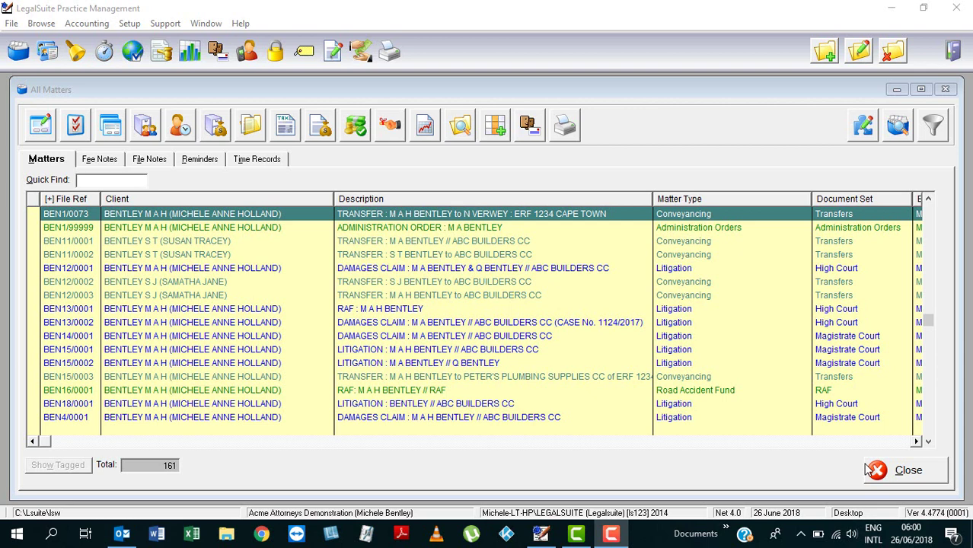
Open the parties of matter BEN1/0073 and review the Estate Agent's contact details in the address record.
click(408, 219)
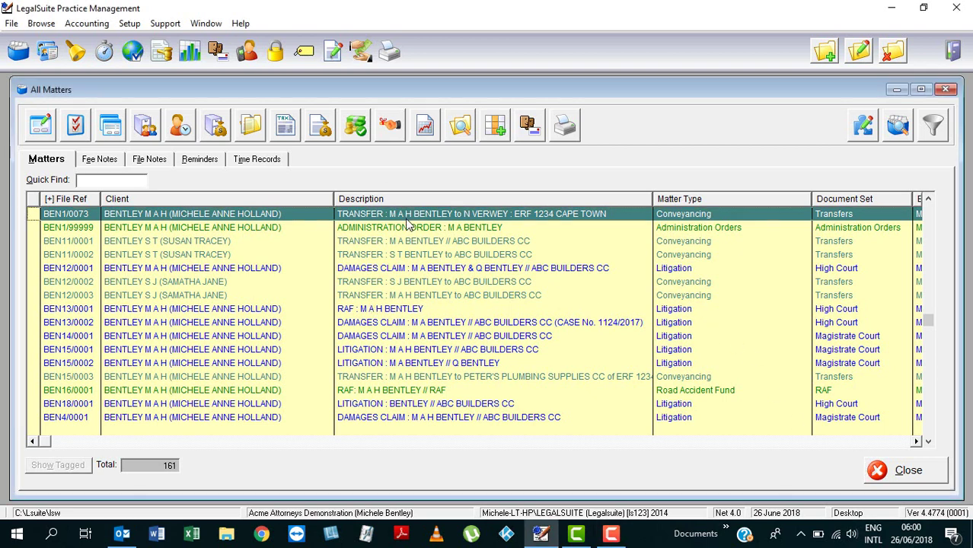
click(145, 128)
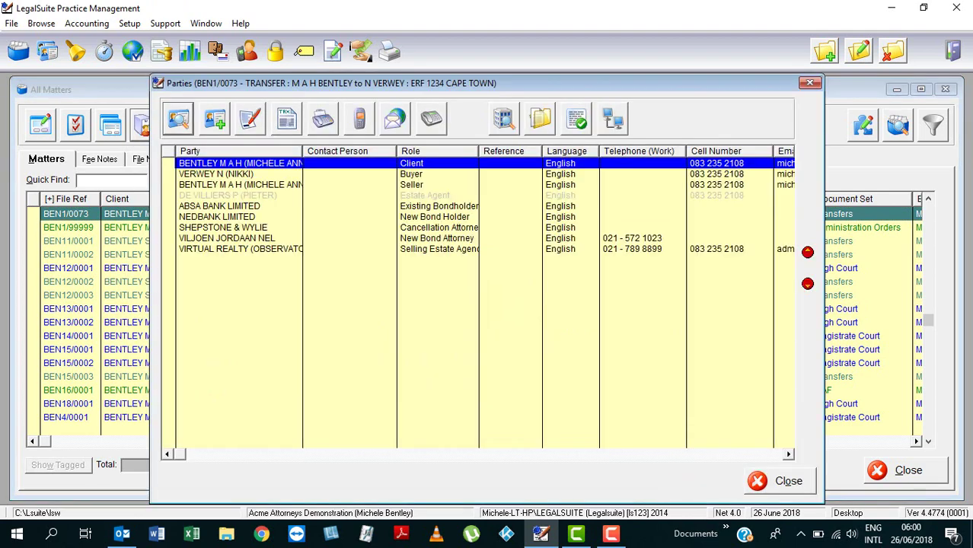
click(419, 176)
click(421, 187)
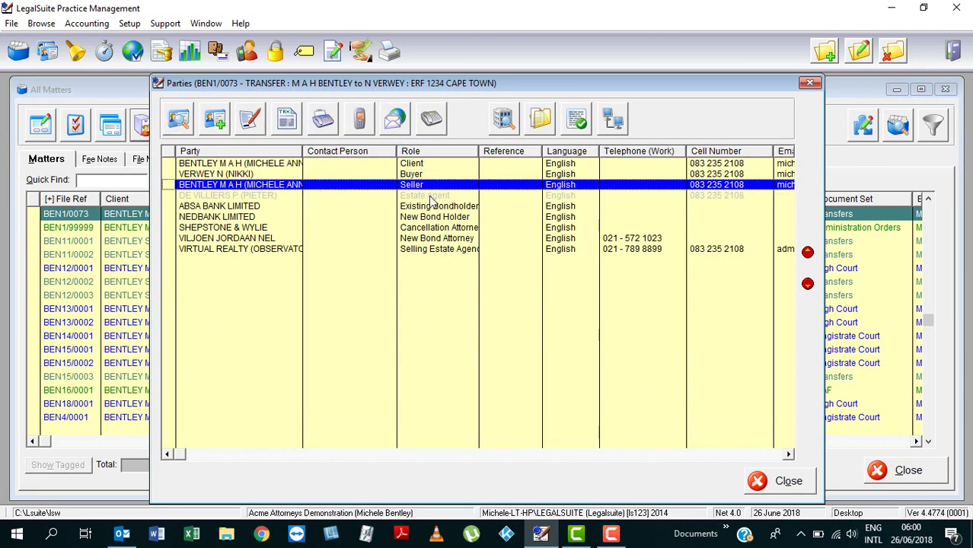
click(430, 197)
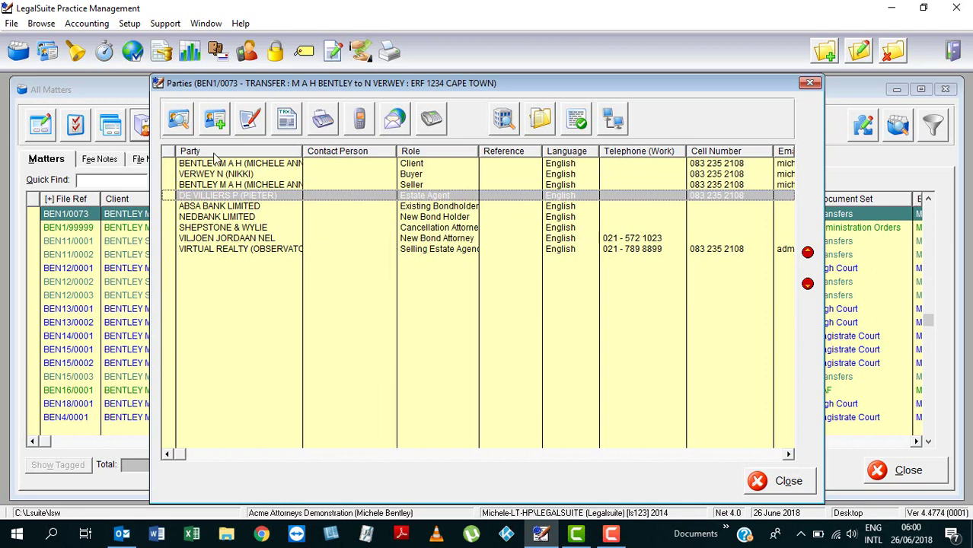
click(181, 122)
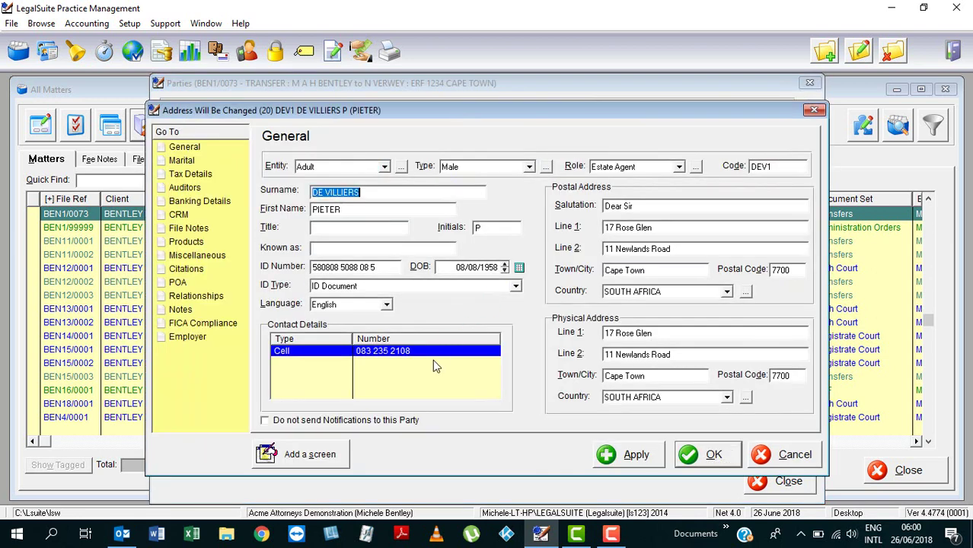
click(425, 358)
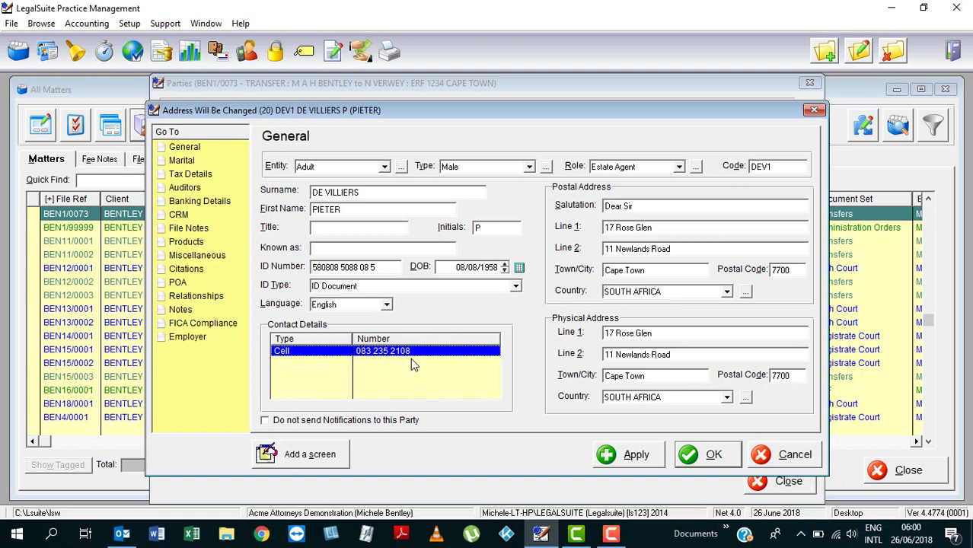
click(712, 454)
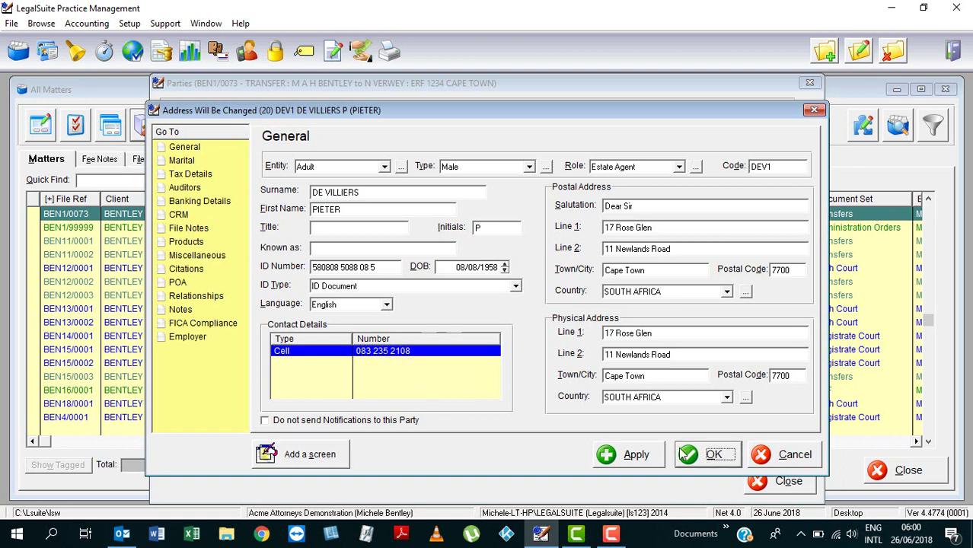
Review the Seller's e-mail contact details in the address record and close the matter's parties list.
click(295, 186)
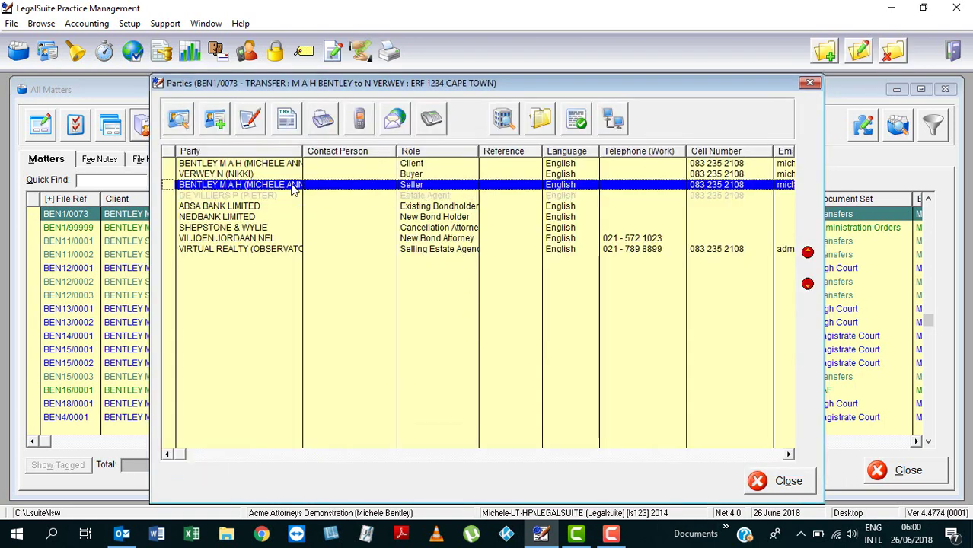
click(183, 120)
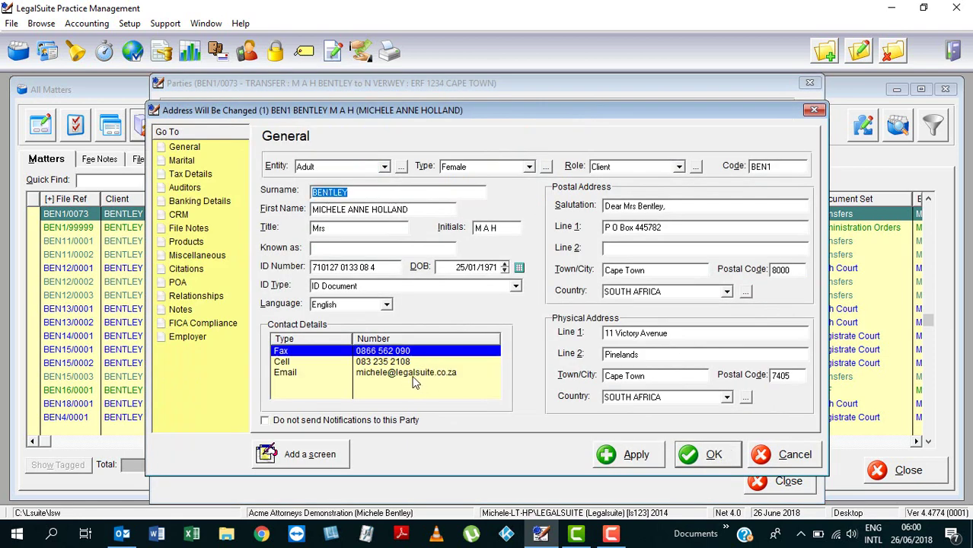
click(413, 375)
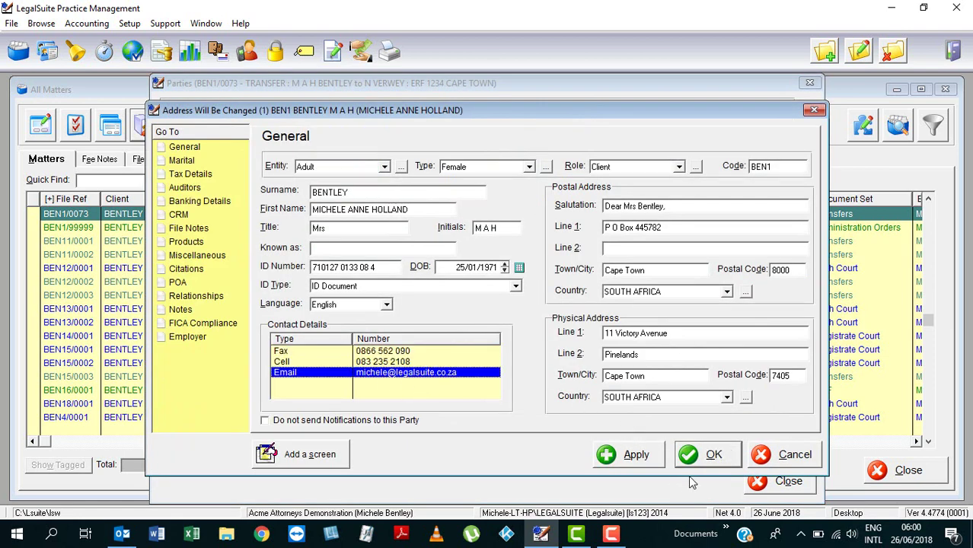
click(713, 460)
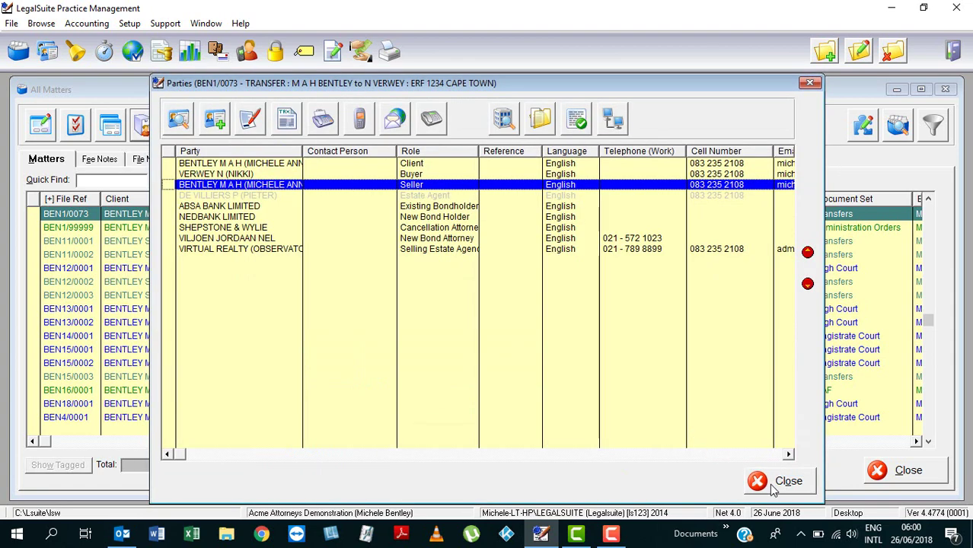
click(778, 484)
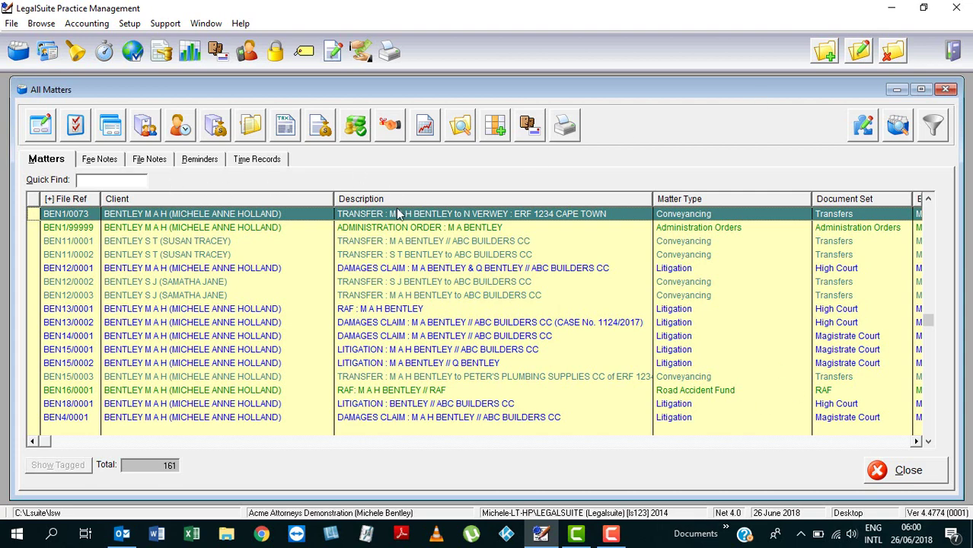
Mark the matter's reminder 'Acknowledge receipt of instructions to Estate Agent' as done, trigger its event and send the SMS notification.
click(204, 161)
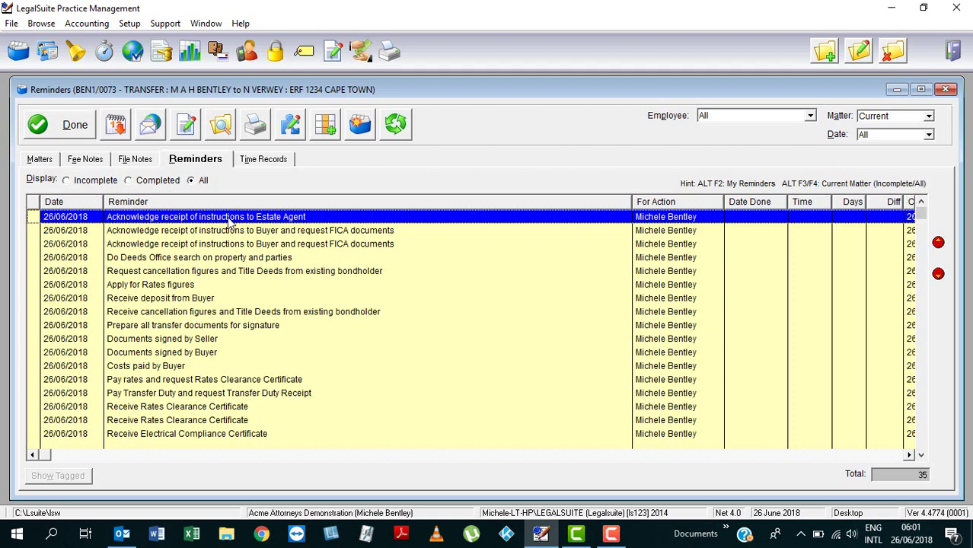
click(77, 129)
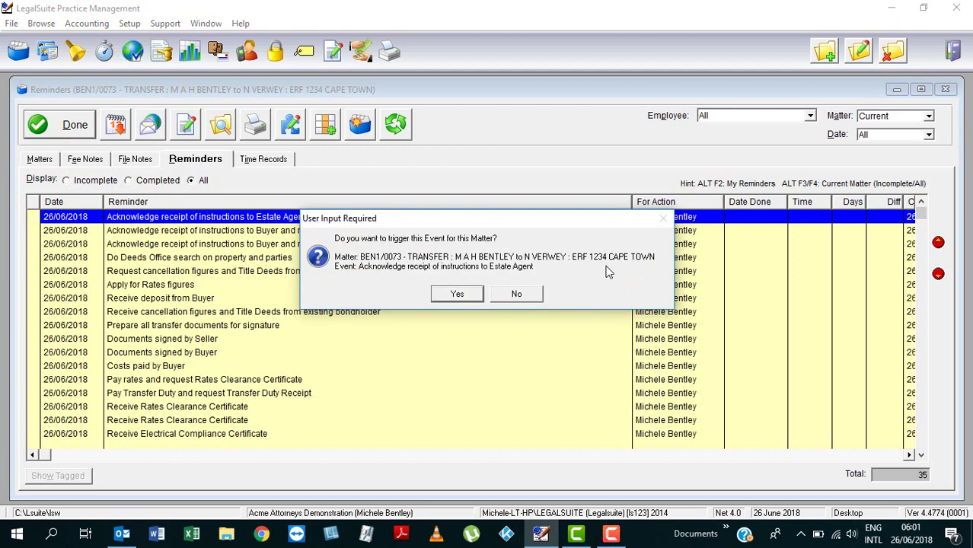
click(460, 299)
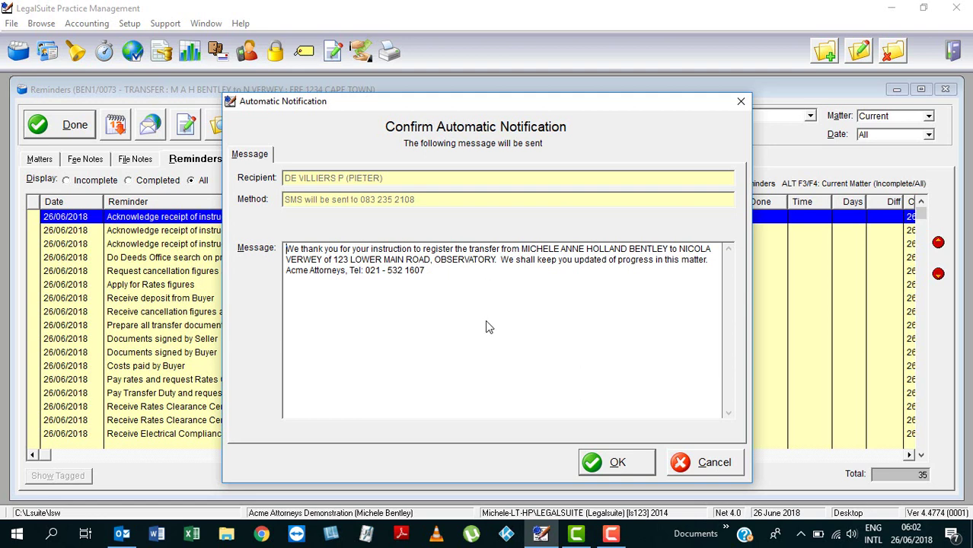
click(615, 461)
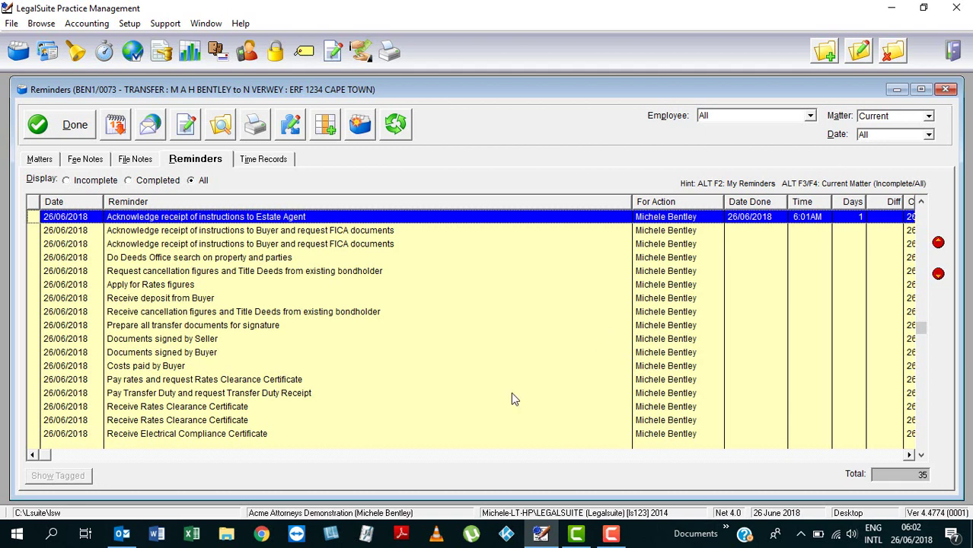
Complete the first 'Acknowledge receipt of instructions to Buyer and request FICA documents' reminder, triggering its event and sending the e-mail notification.
click(254, 232)
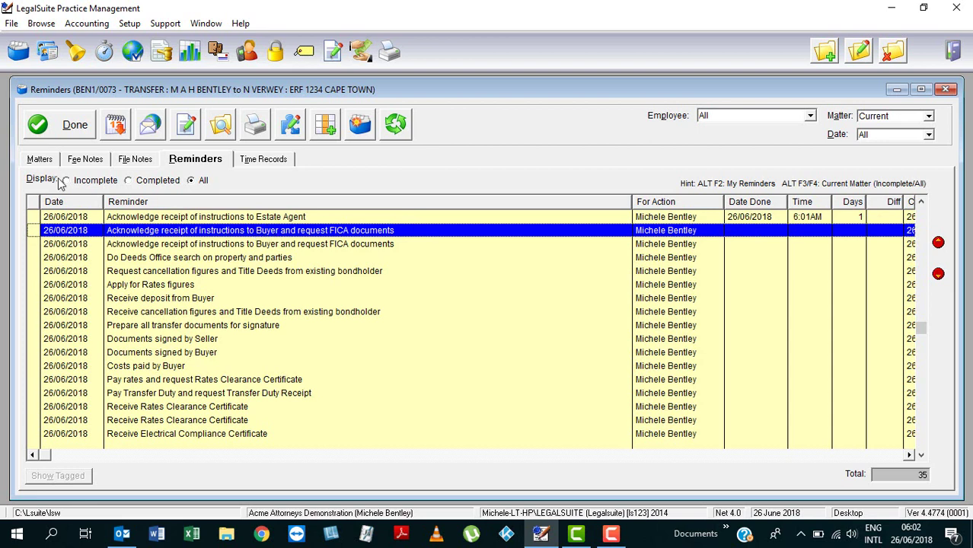
click(78, 127)
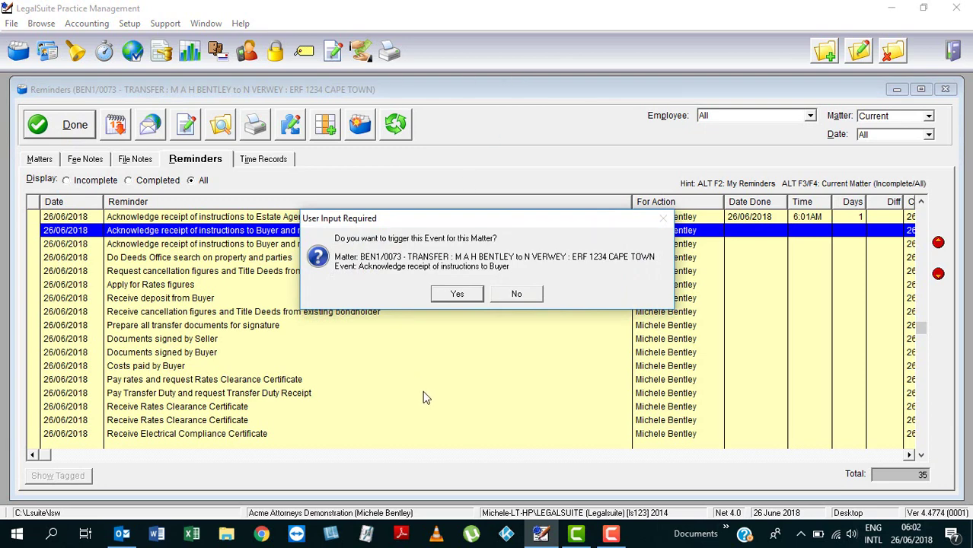
click(458, 294)
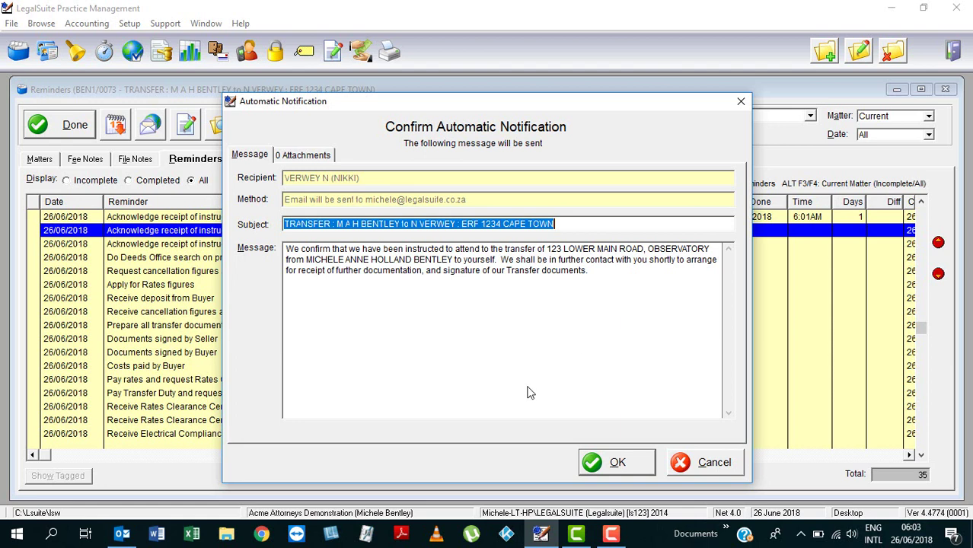
click(609, 461)
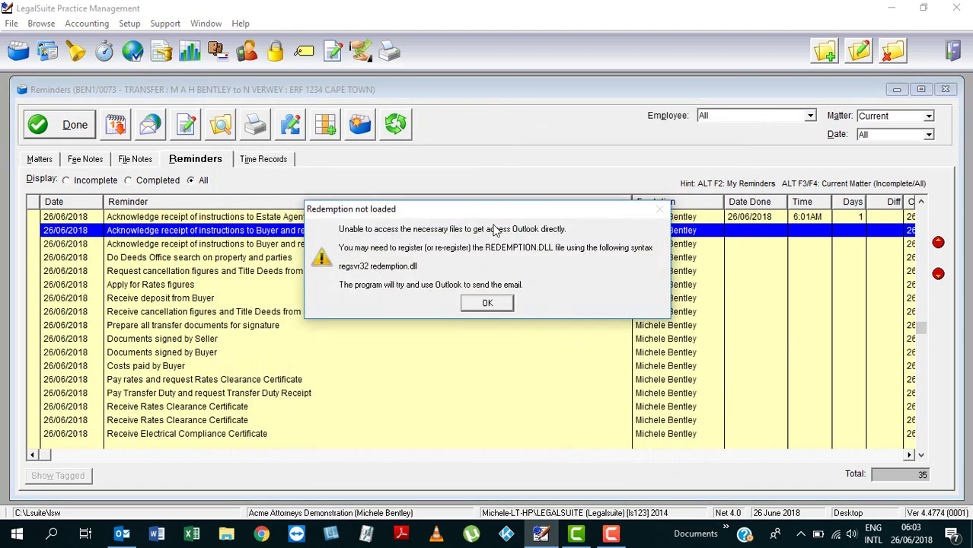
click(491, 304)
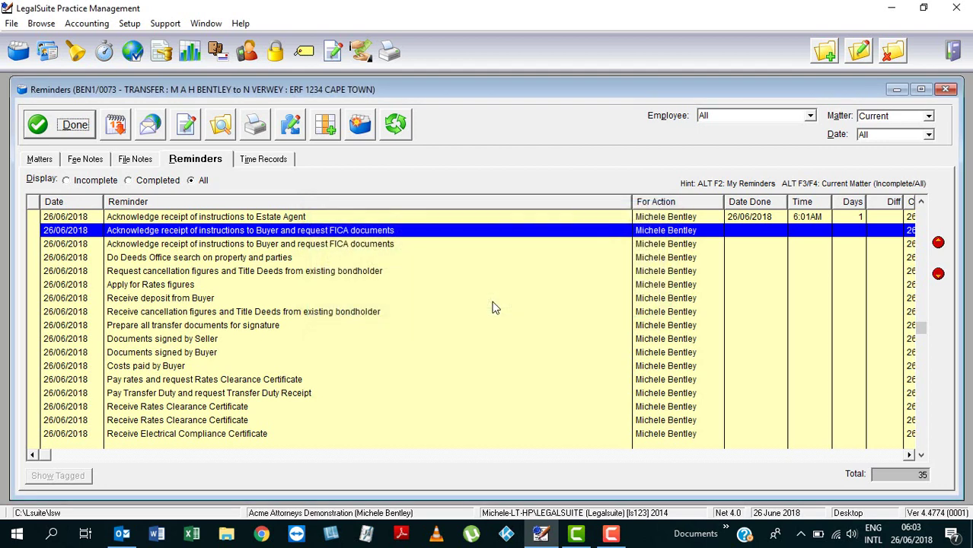
Switch to Outlook and send and receive mail for all folders.
click(130, 537)
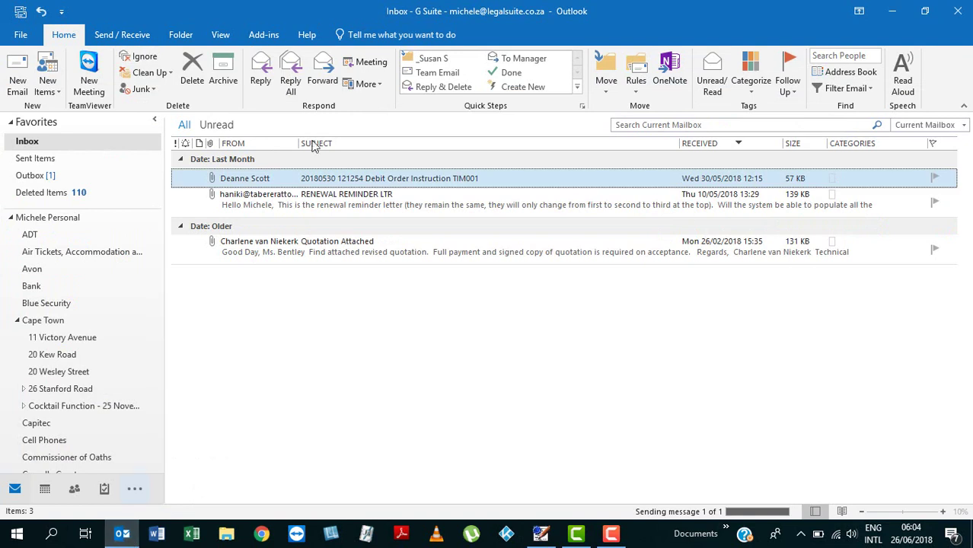
click(139, 37)
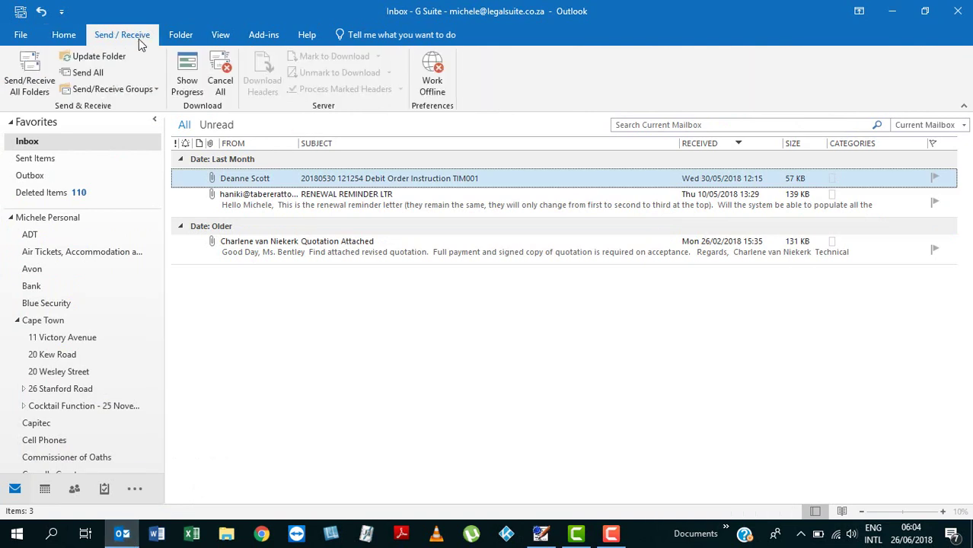
click(43, 85)
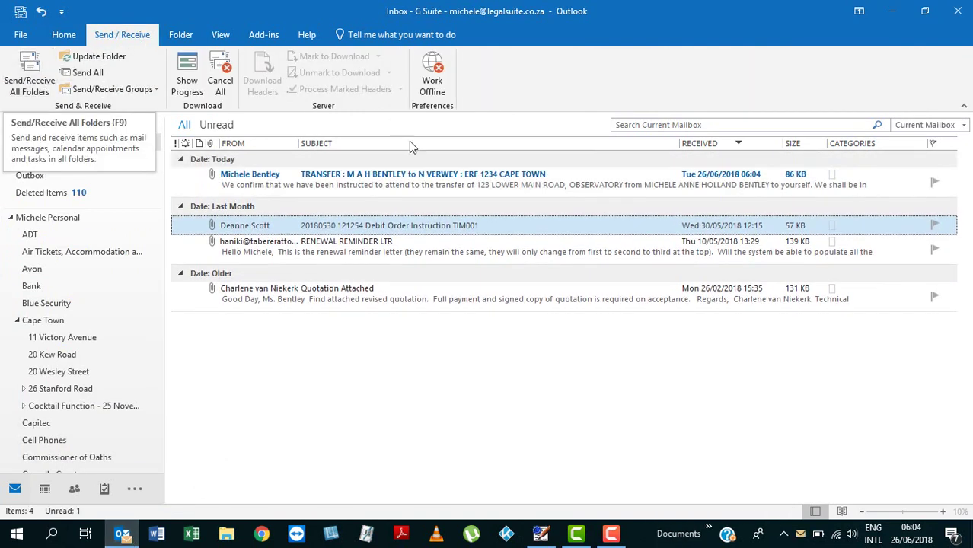
Read the received transfer notification e-mail, highlighting the property address, and check its copy in Sent Items before returning to LegalSuite.
click(465, 180)
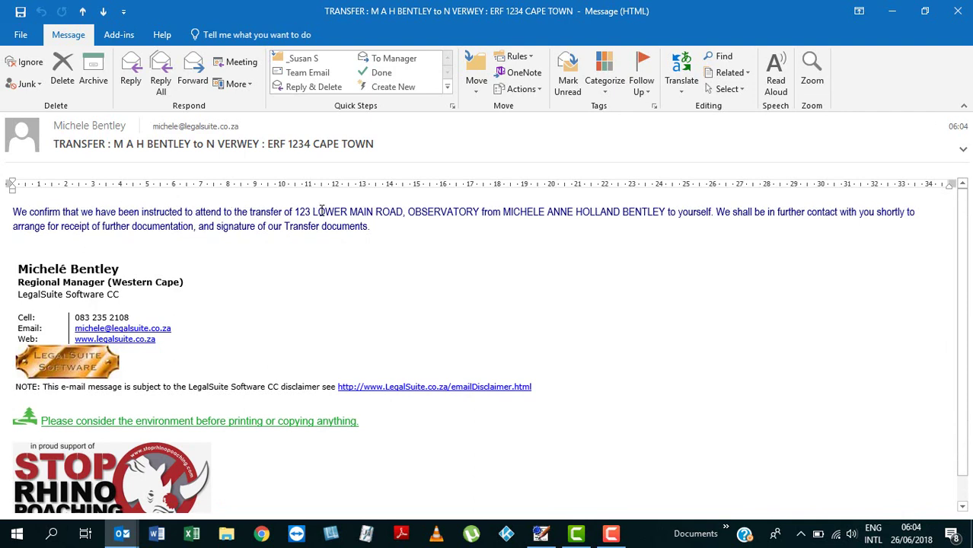
drag(297, 207, 491, 204)
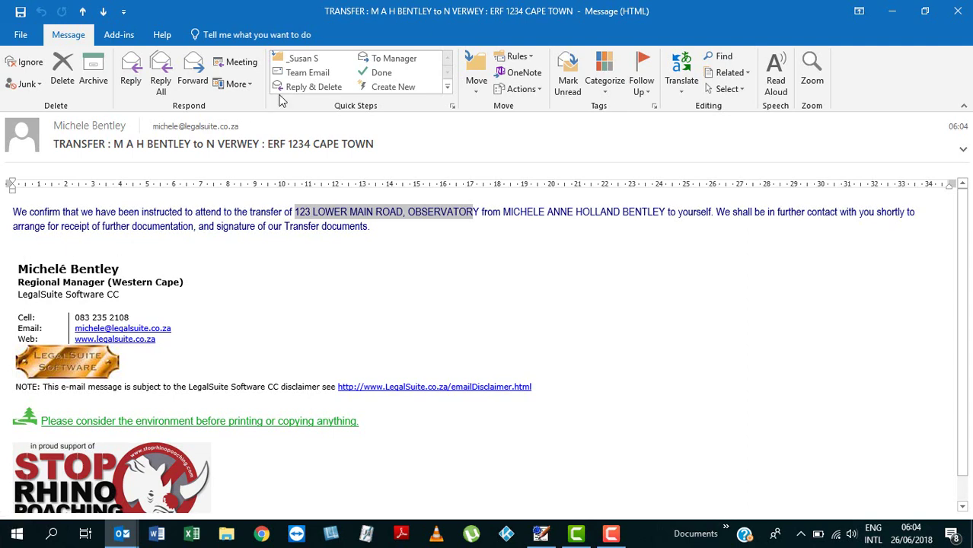
scroll(252, 310, down, 1)
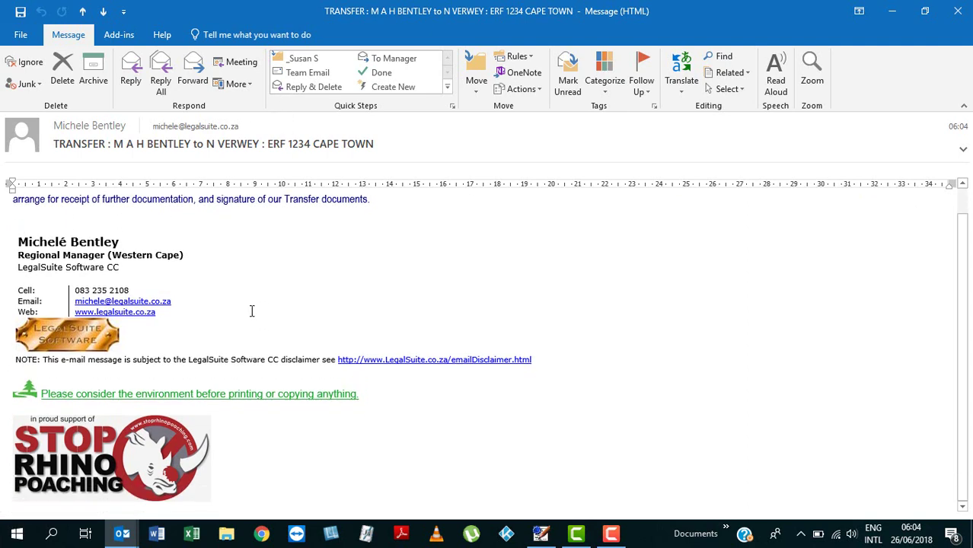
scroll(252, 310, up, 1)
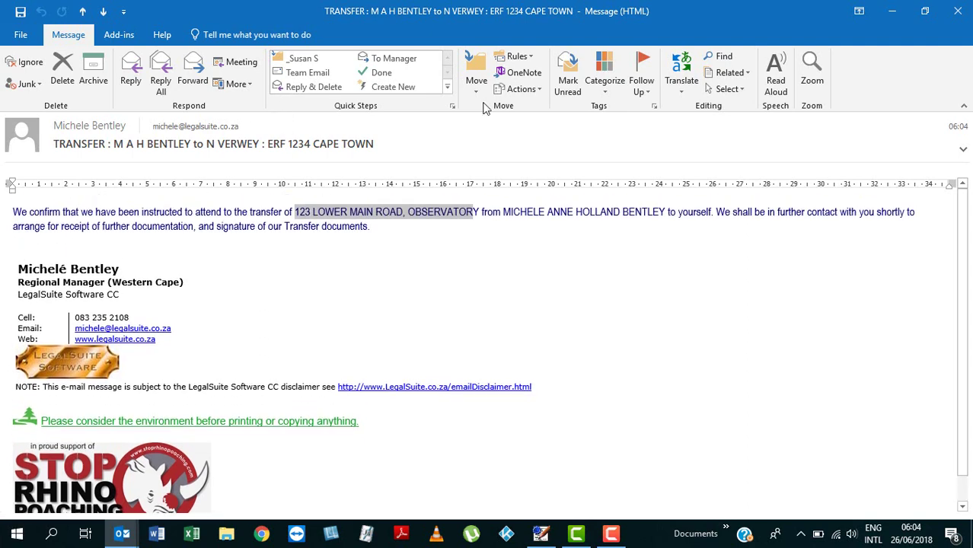
click(959, 15)
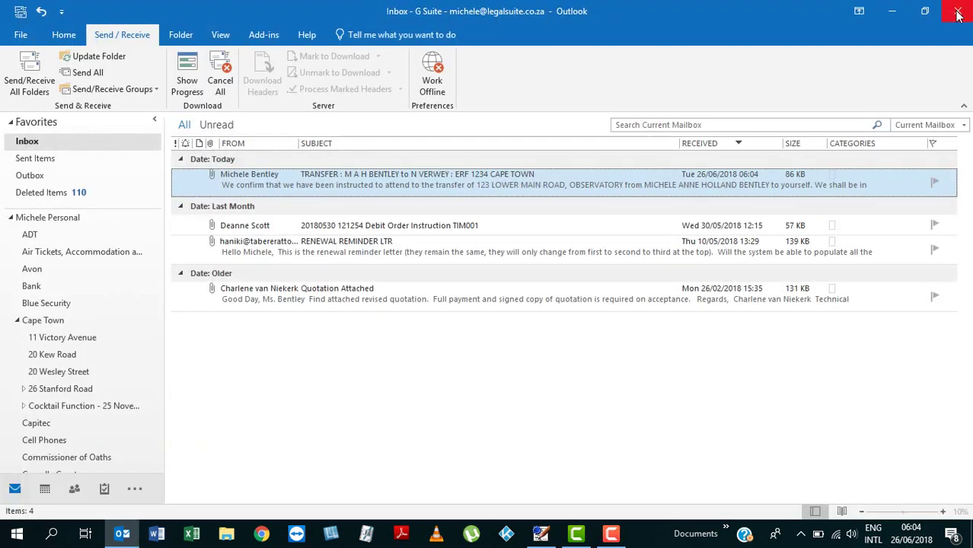
click(38, 158)
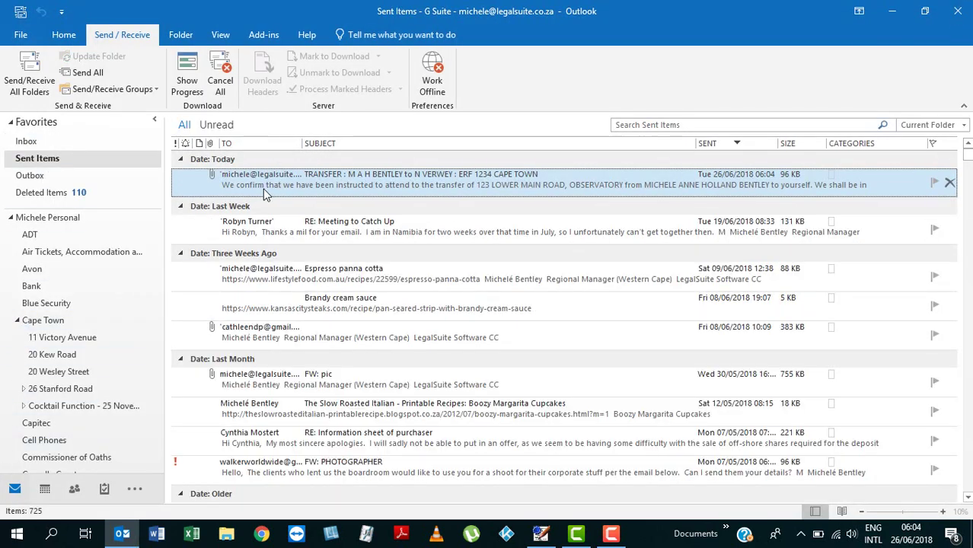
click(893, 17)
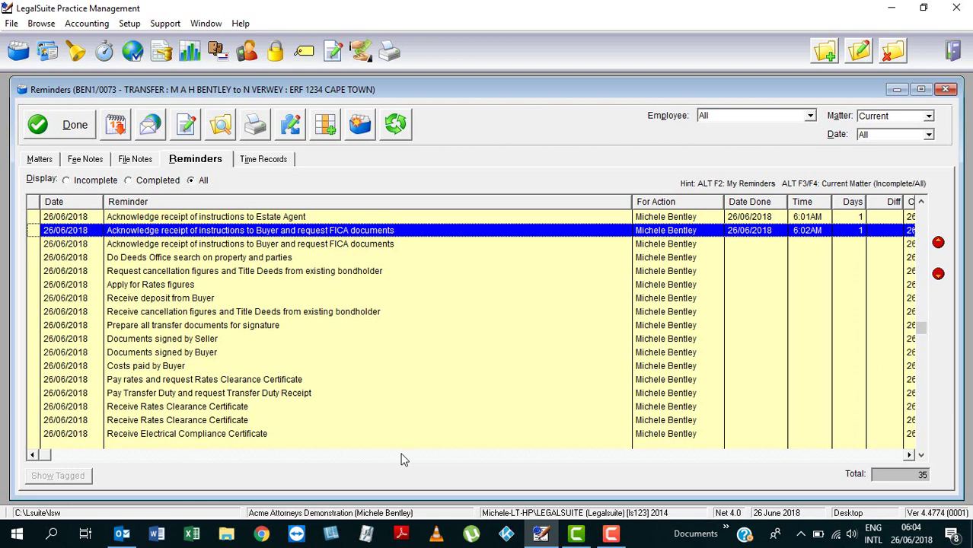
Complete the 'Receive deposit from Buyer' reminder, triggering the Deposit Received event and sending its SMS and e-mail notifications.
click(204, 300)
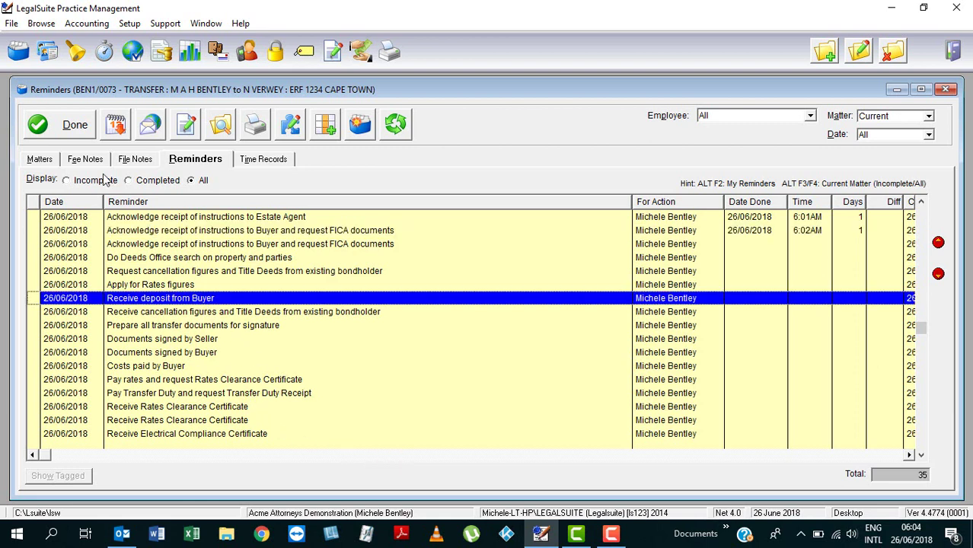
click(82, 128)
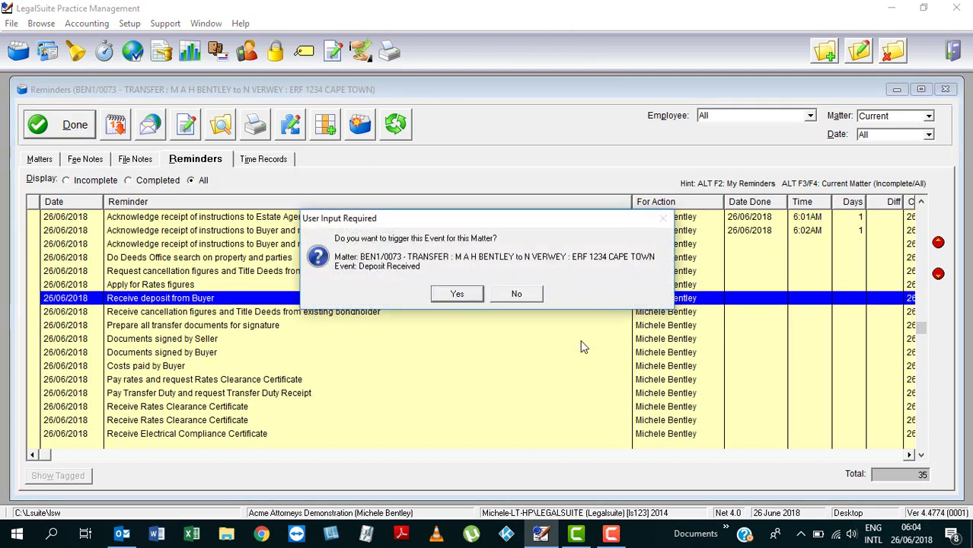
click(461, 294)
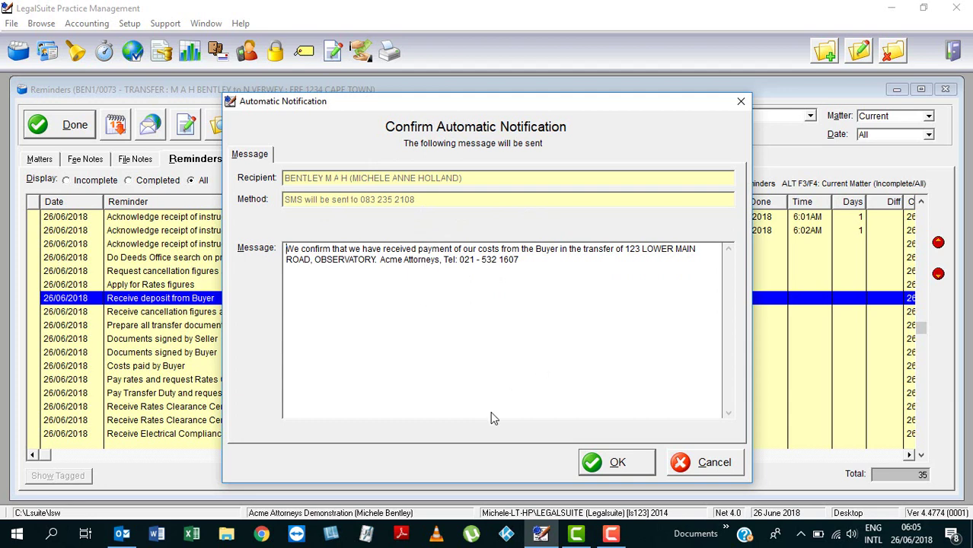
click(602, 464)
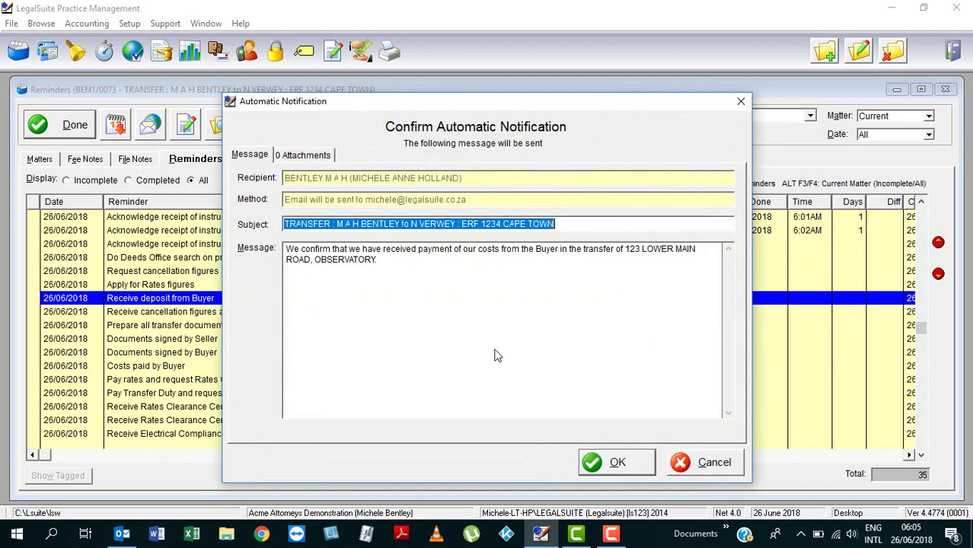
click(614, 464)
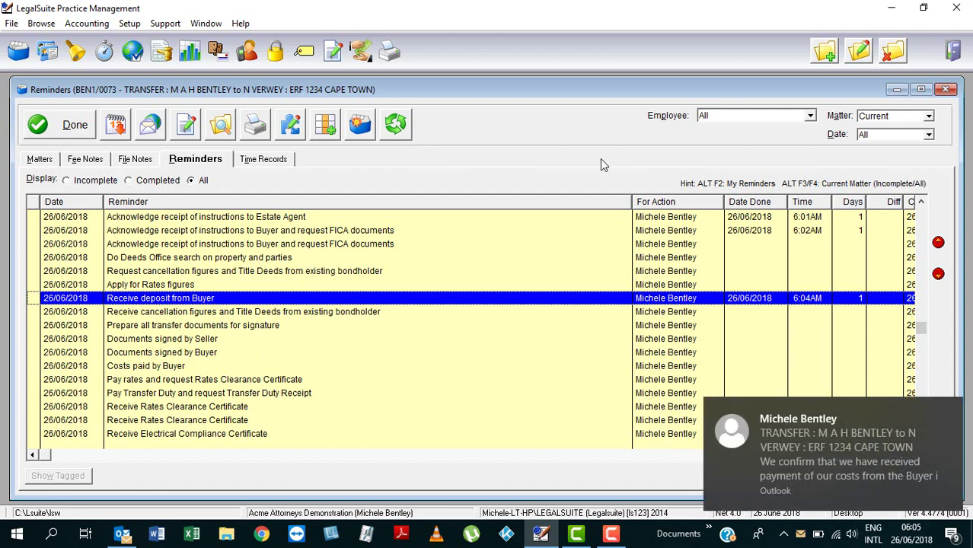
Switch to Outlook, read the newest sent e-mail about payment of costs from the Buyer, close it and return to LegalSuite.
click(122, 535)
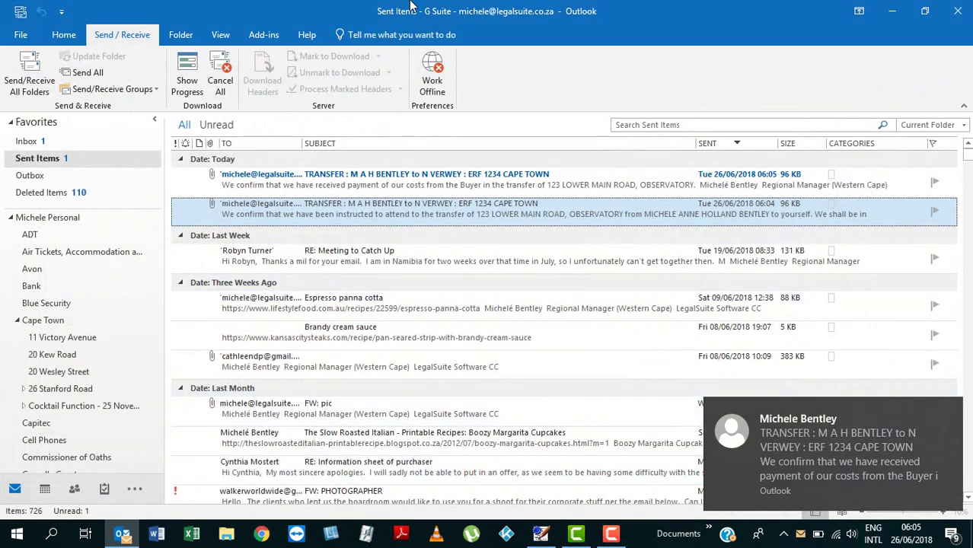
click(370, 184)
double_click(370, 184)
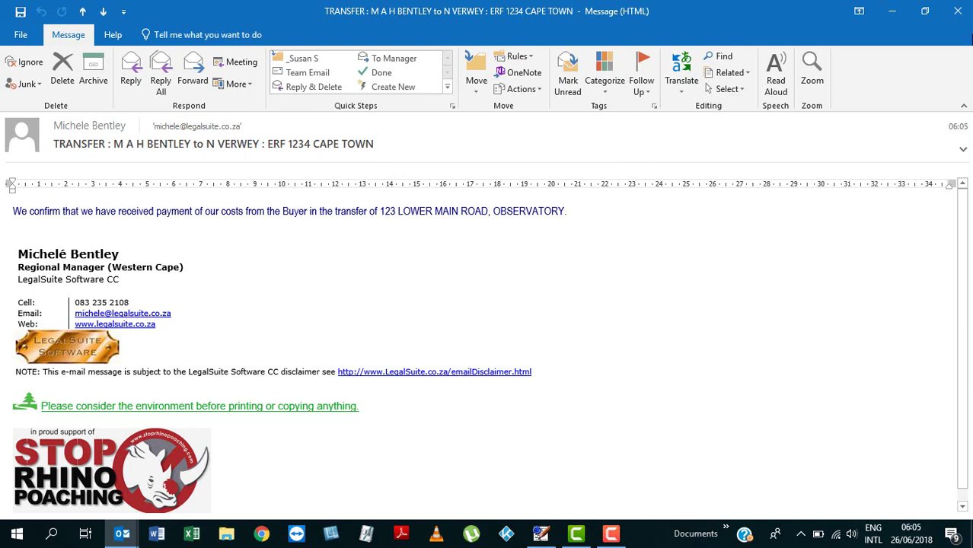
click(959, 11)
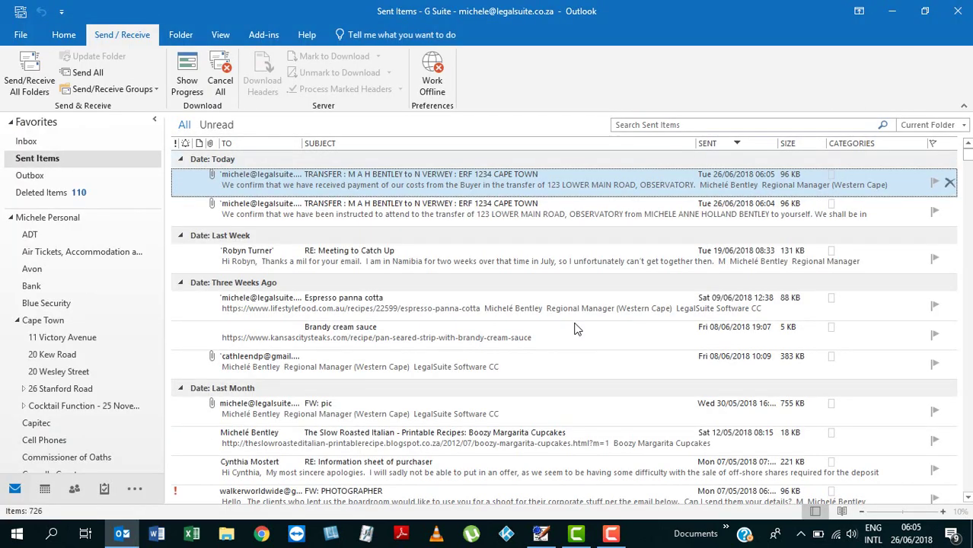
click(540, 534)
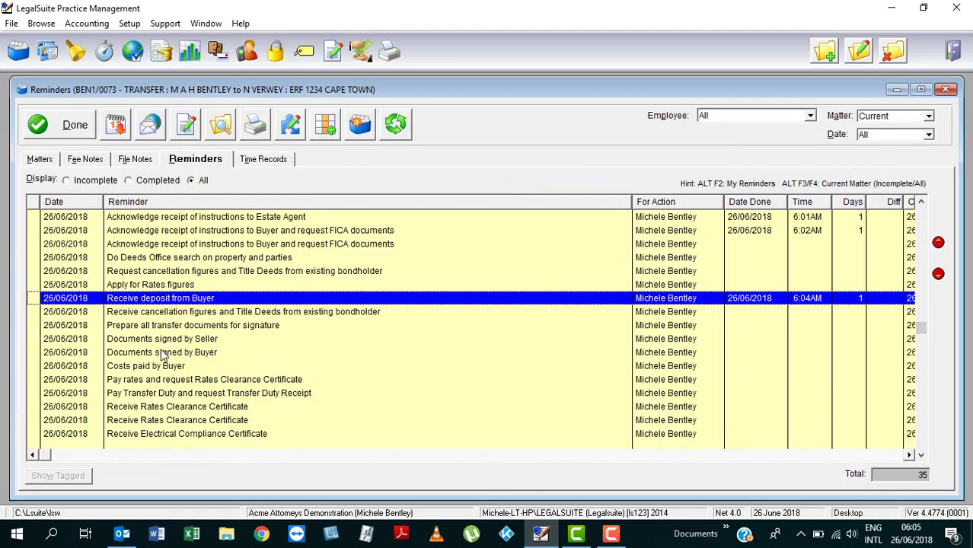
Review the matter's remaining reminders, from 'Documents signed by Seller' through to 'Forward registered Title Deeds to Bond Attorneys'.
click(191, 340)
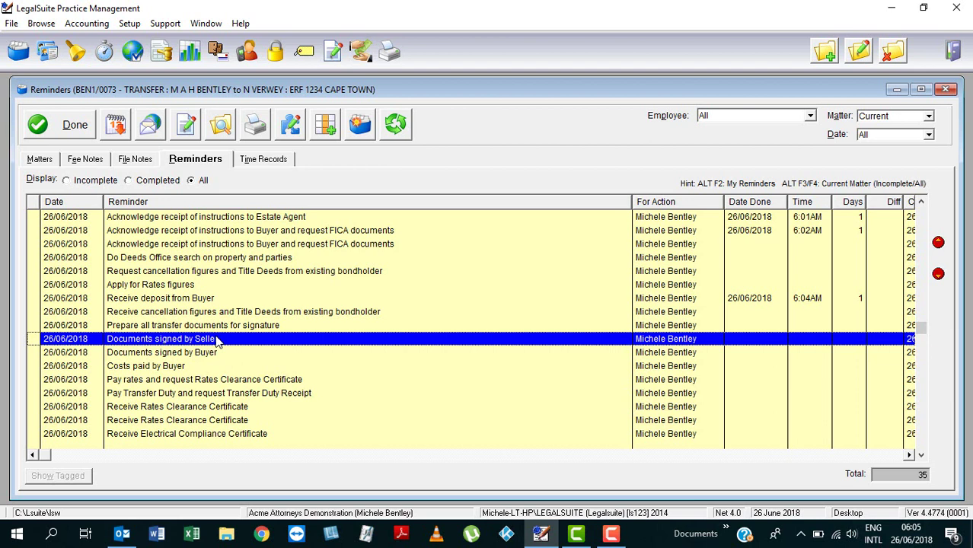
click(204, 355)
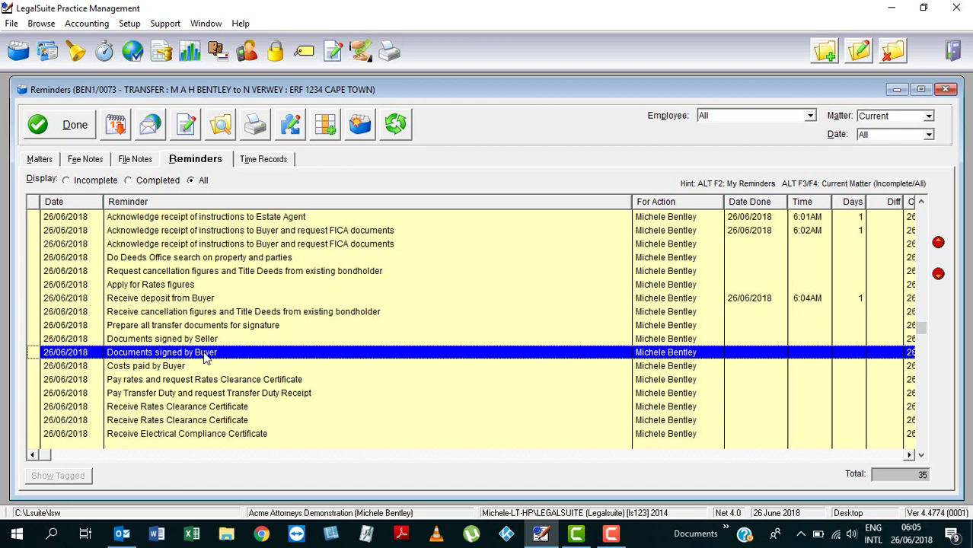
click(184, 368)
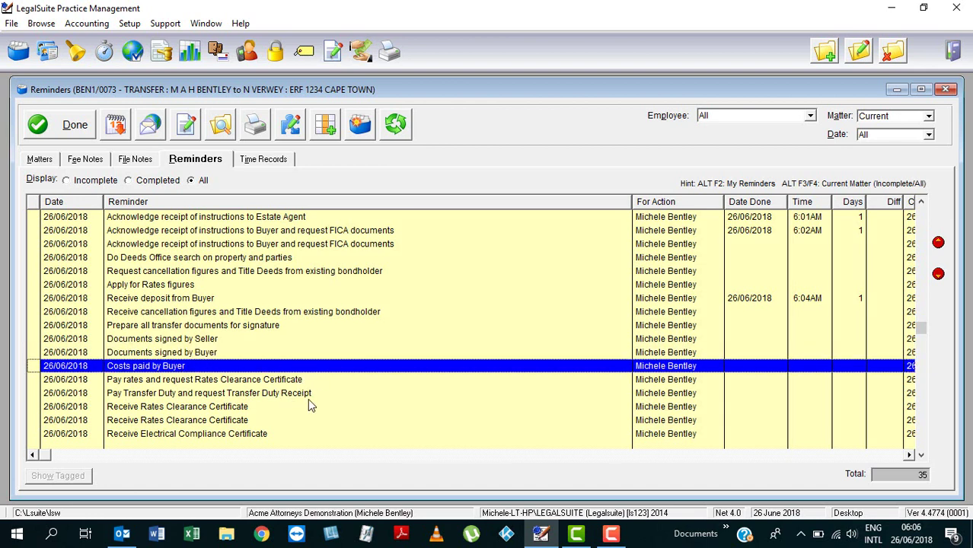
click(311, 406)
key(Down)
key(Down)
key(Down)
key(Down)
key(Down)
key(Down)
key(Down)
key(Down)
key(Down)
key(Down)
key(Down)
key(Down)
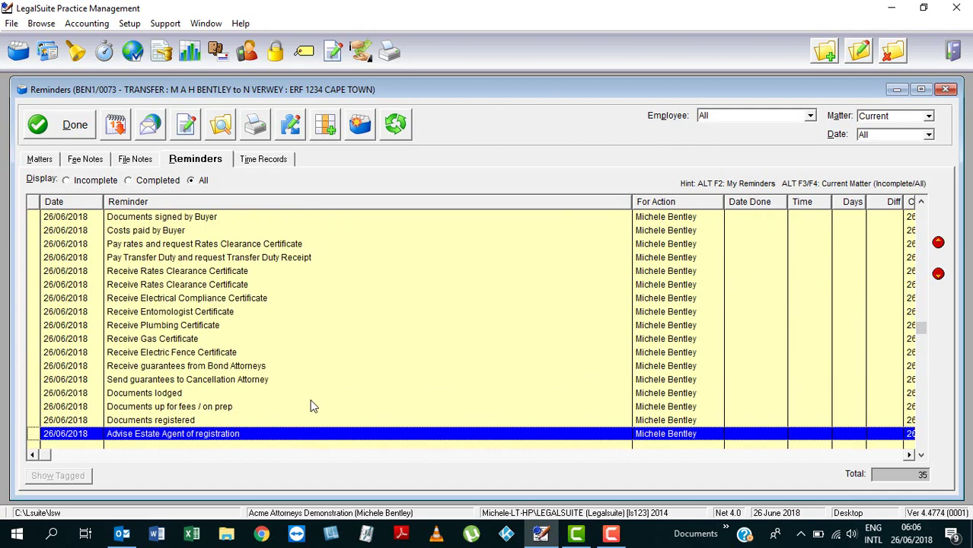
key(Down)
key(Down)
key(Down)
key(Down)
key(Down)
key(Down)
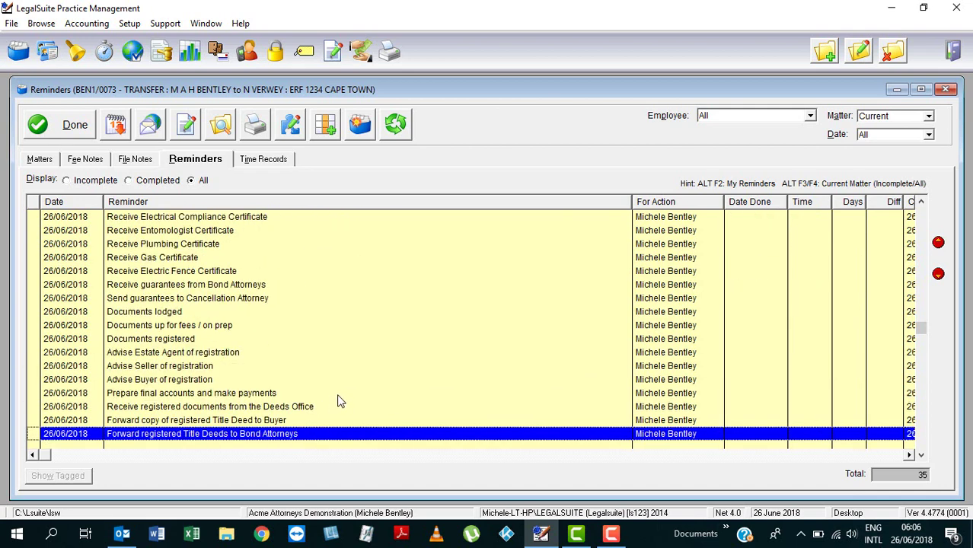
Complete the 'Documents lodged' reminder, triggering the Documents Lodged event and sending the SMS and both e-mail notifications.
click(184, 311)
click(75, 131)
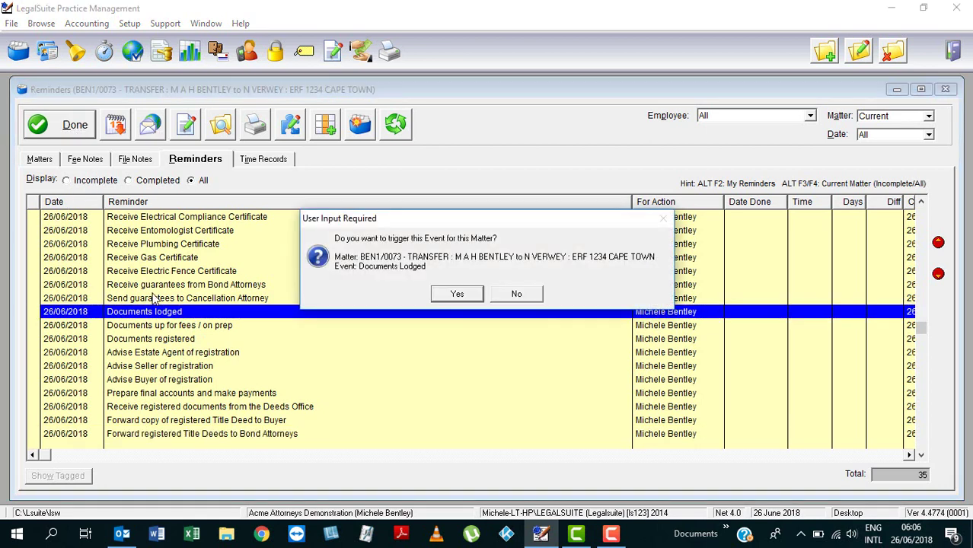
click(454, 294)
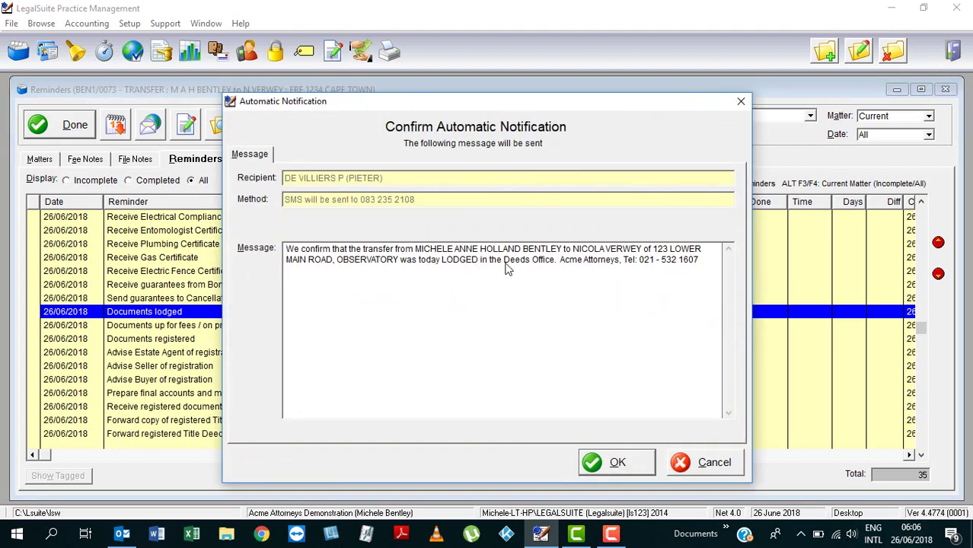
click(616, 460)
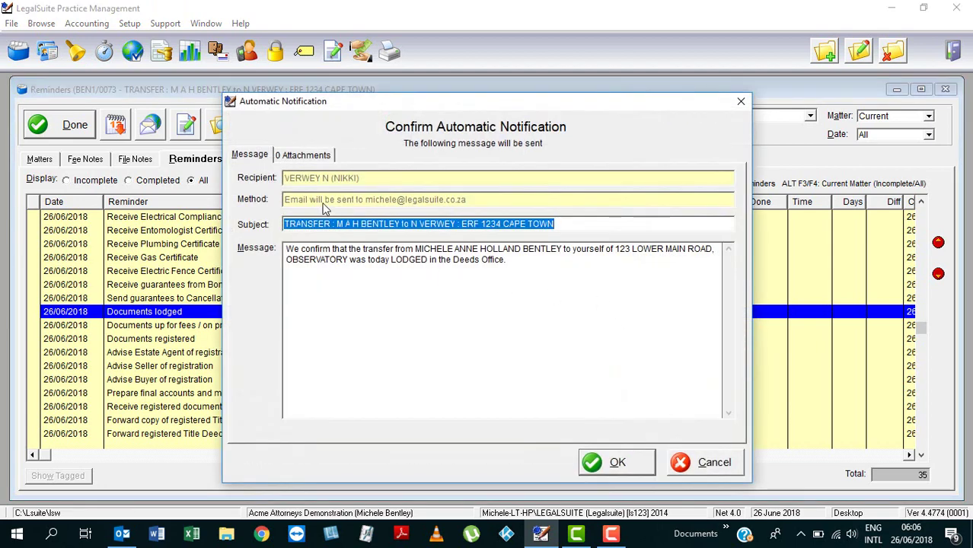
click(615, 464)
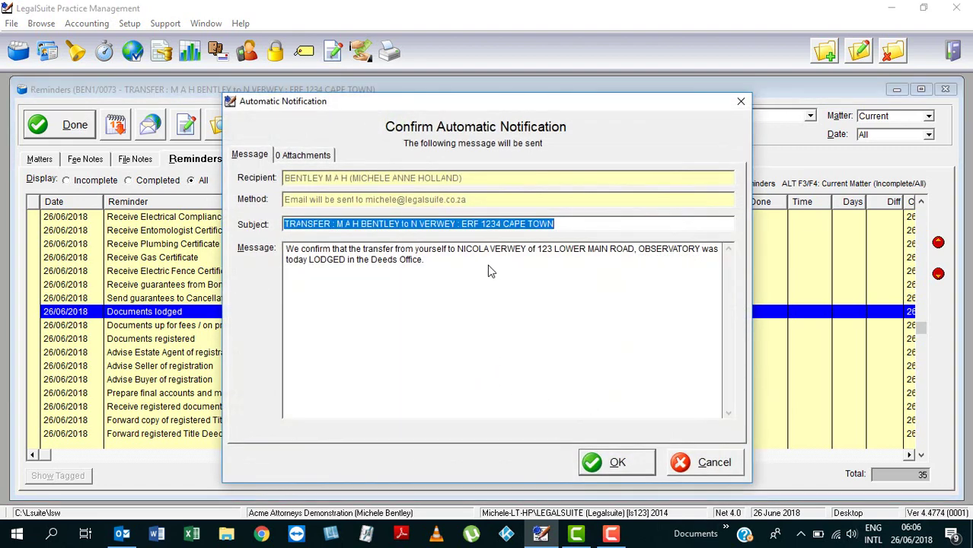
click(617, 465)
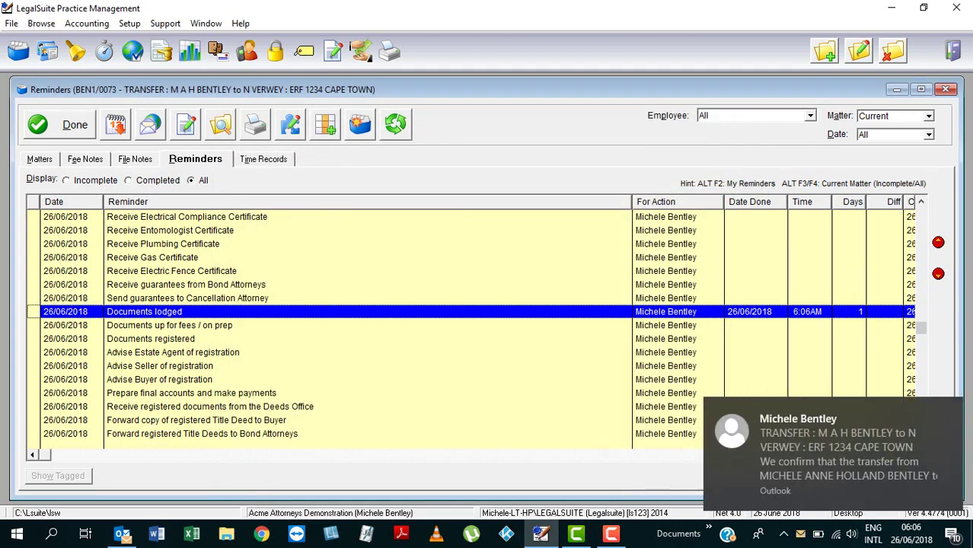
Check Outlook's Sent Items for the lodgement notification e-mails, then minimize Outlook to return to LegalSuite.
click(124, 537)
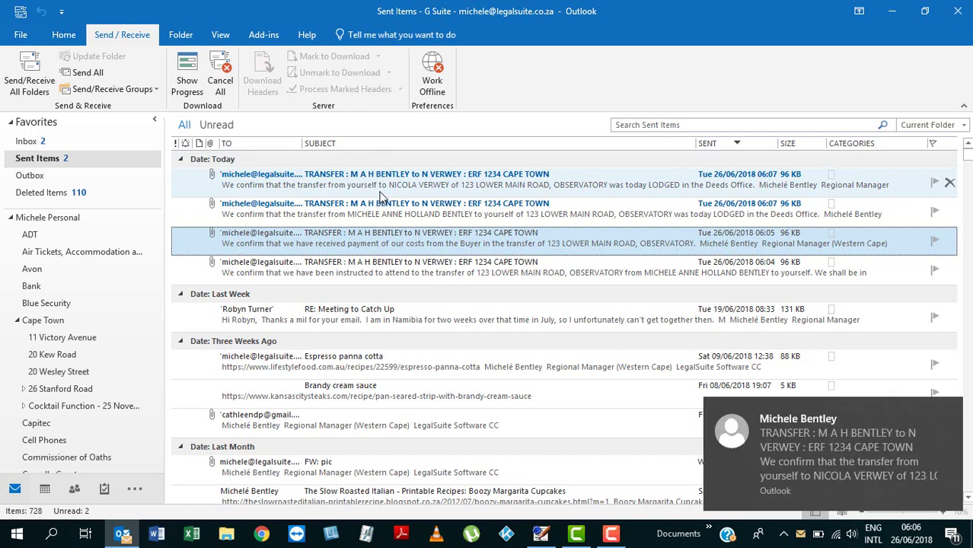
click(893, 11)
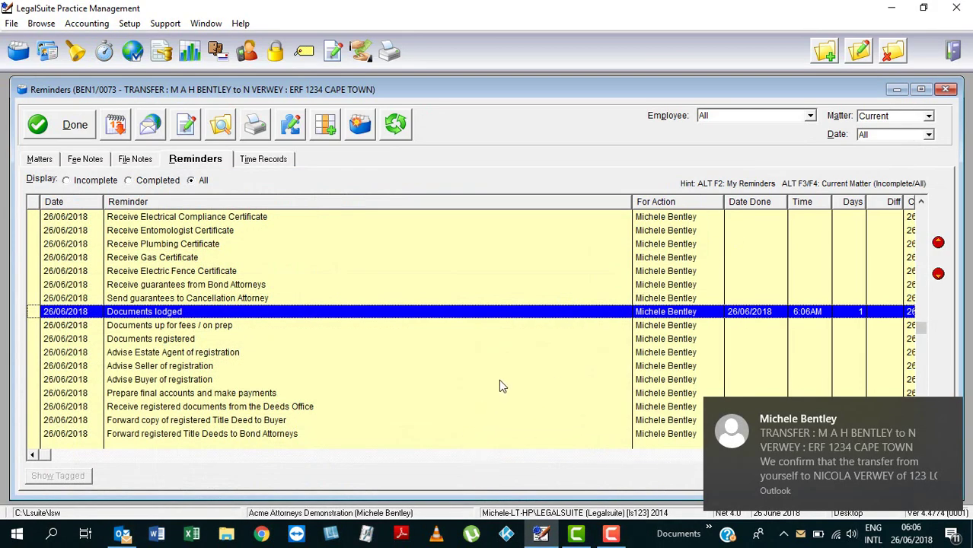